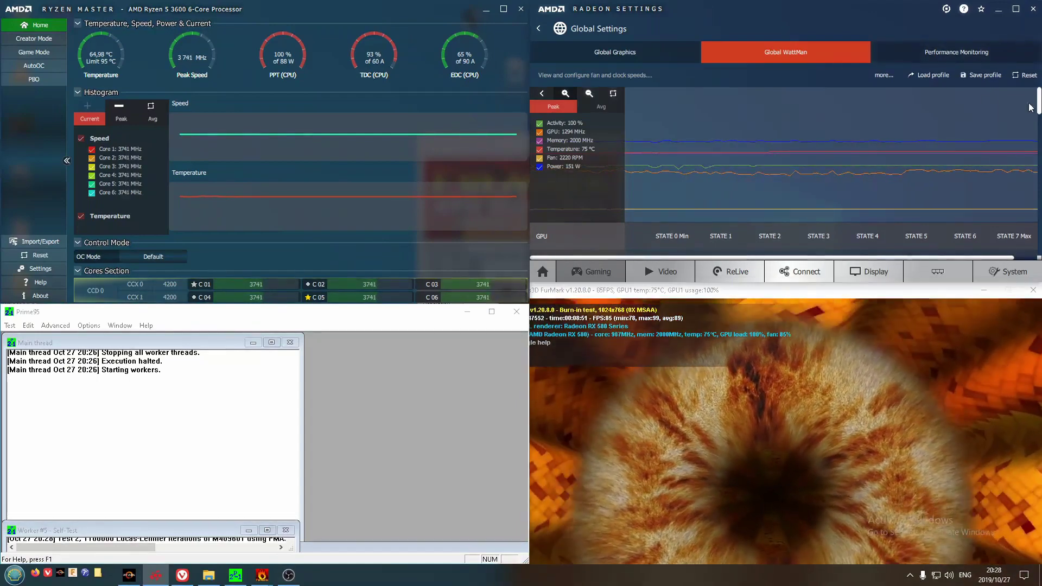
# Switch Ryzen Master to the Precision Boost Overdrive profile, showing PPT 501, TDC 114 and EDC 168.
pyautogui.scroll(-3, 1030, 189)
pyautogui.scroll(-5, 1030, 189)
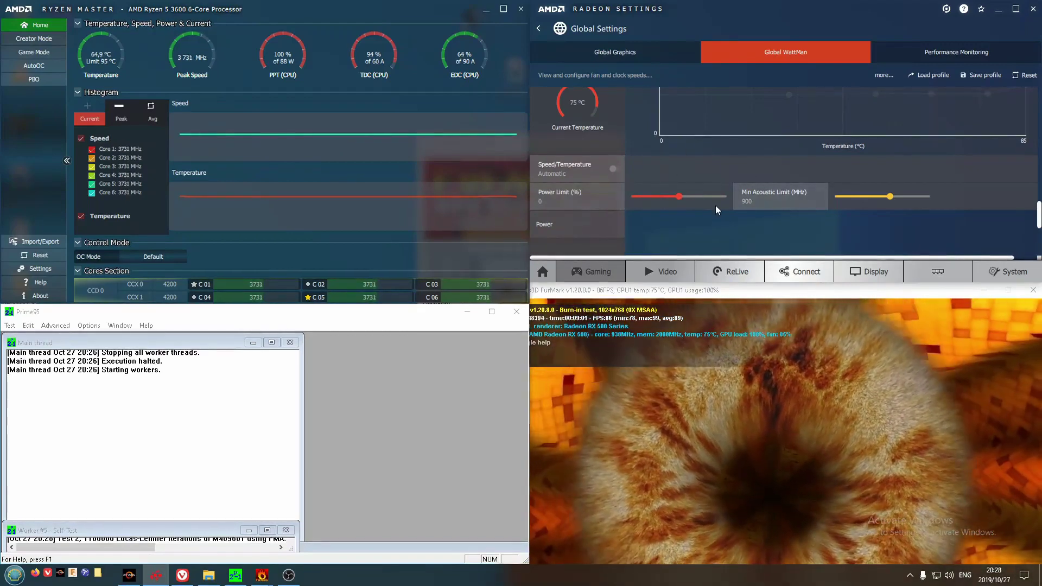
pyautogui.moveTo(716, 206)
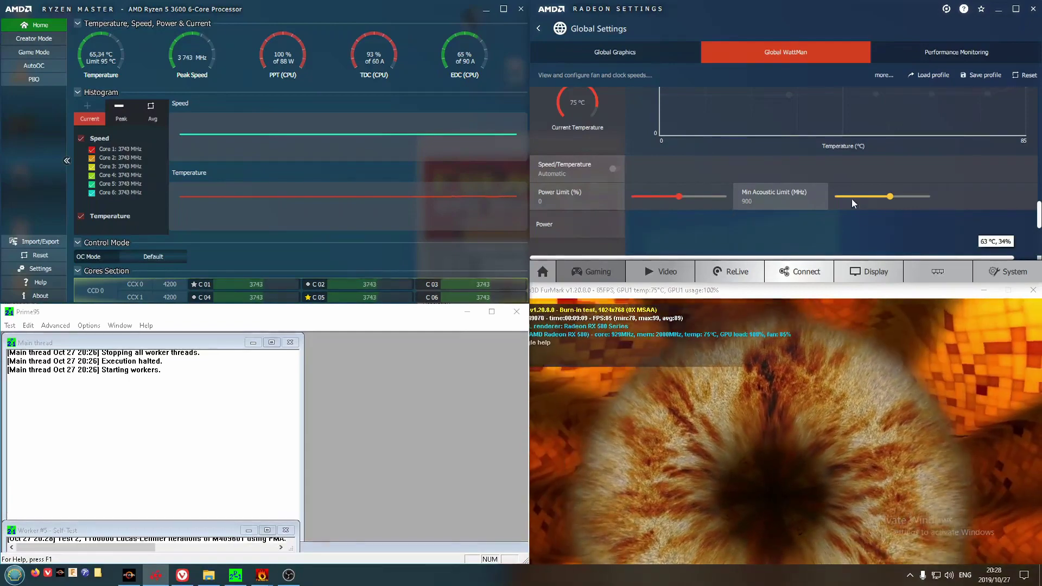
pyautogui.scroll(5, 1039, 217)
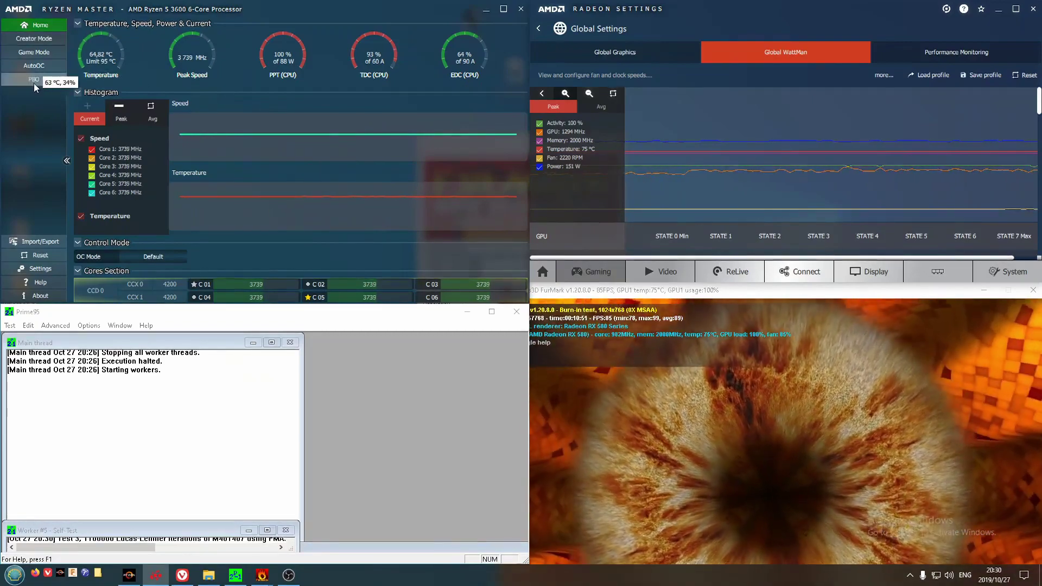
pyautogui.click(33, 83)
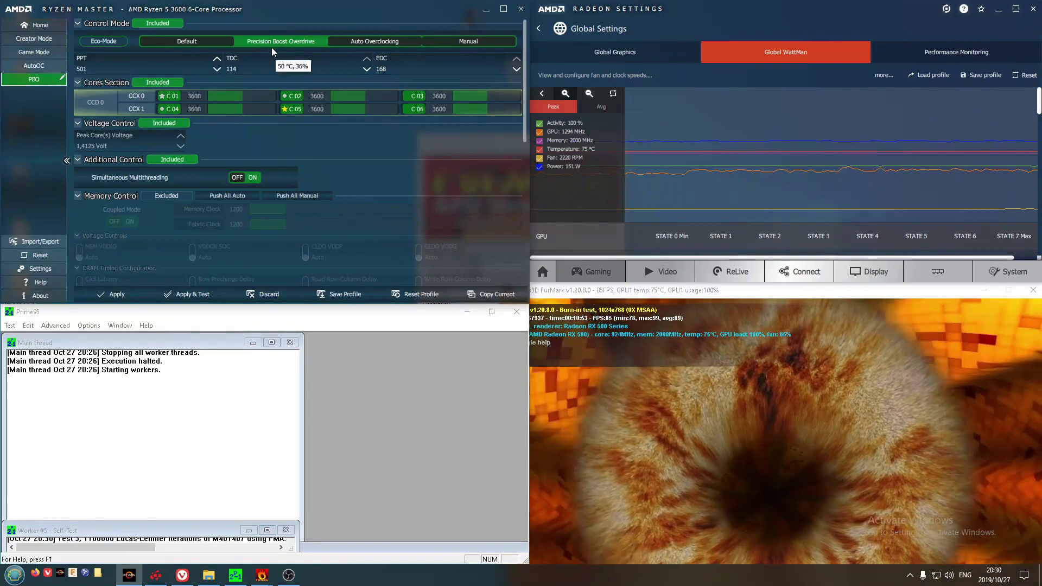
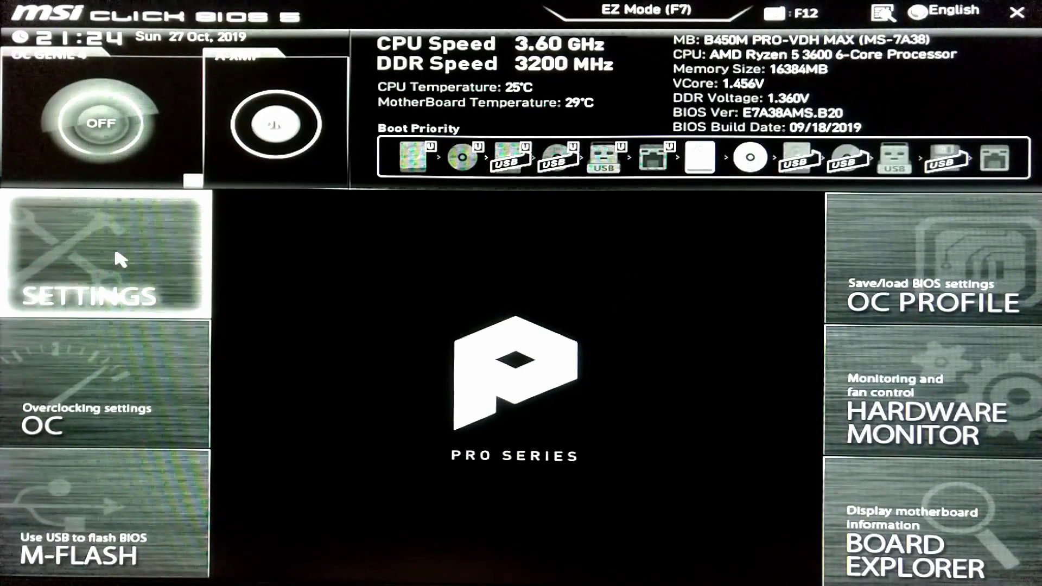
# Go to Settings > Advanced > AMD Overclocking and accept the overclocking warning.
pyautogui.click(115, 249)
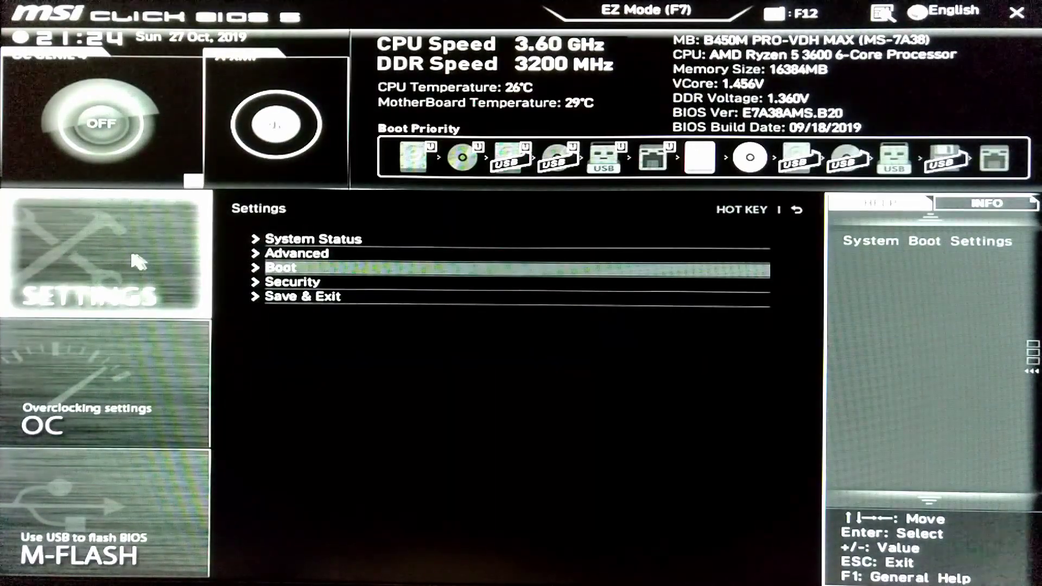
pyautogui.click(349, 256)
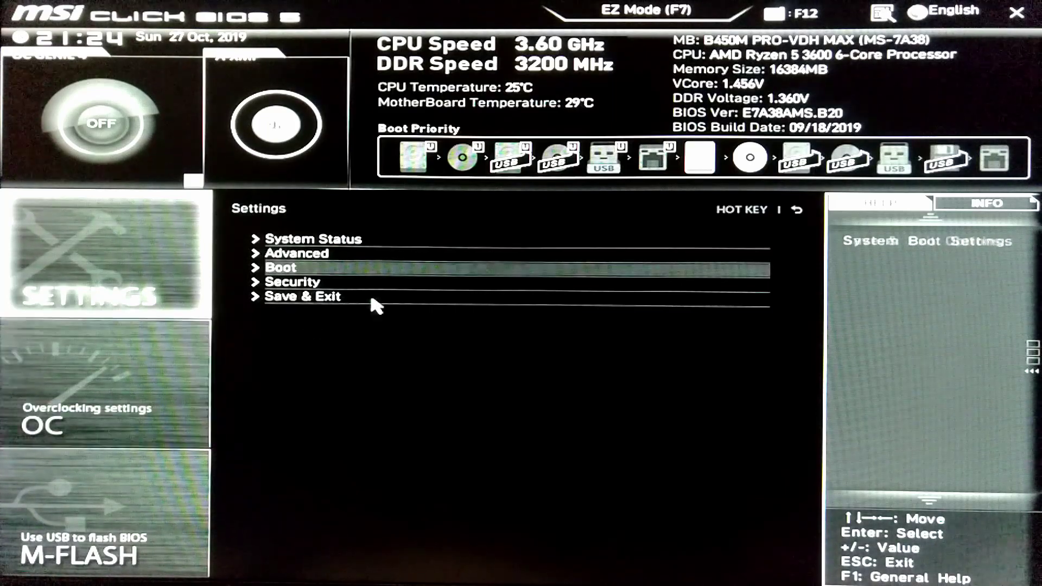
pyautogui.click(329, 259)
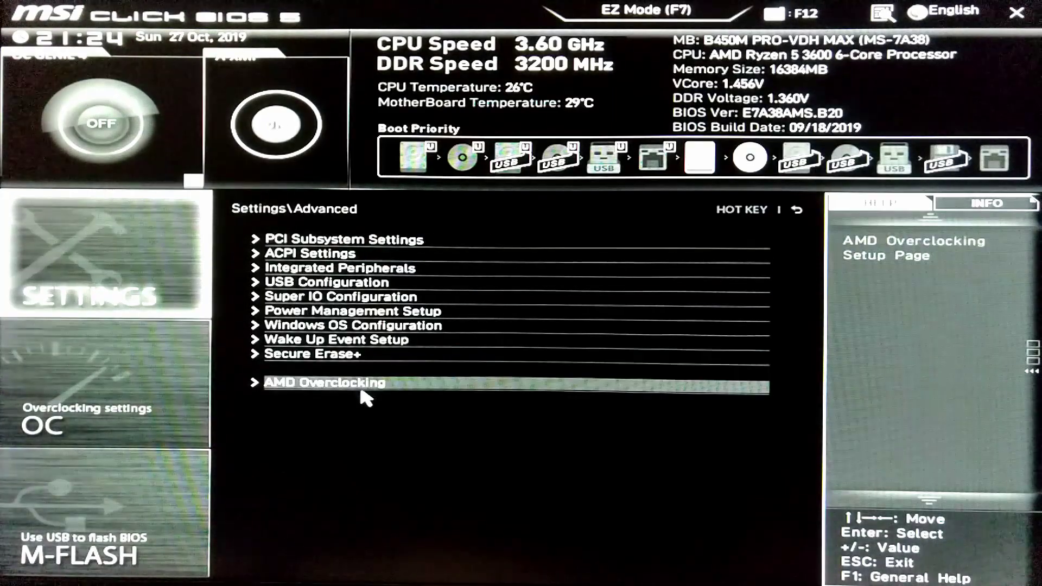
pyautogui.click(361, 390)
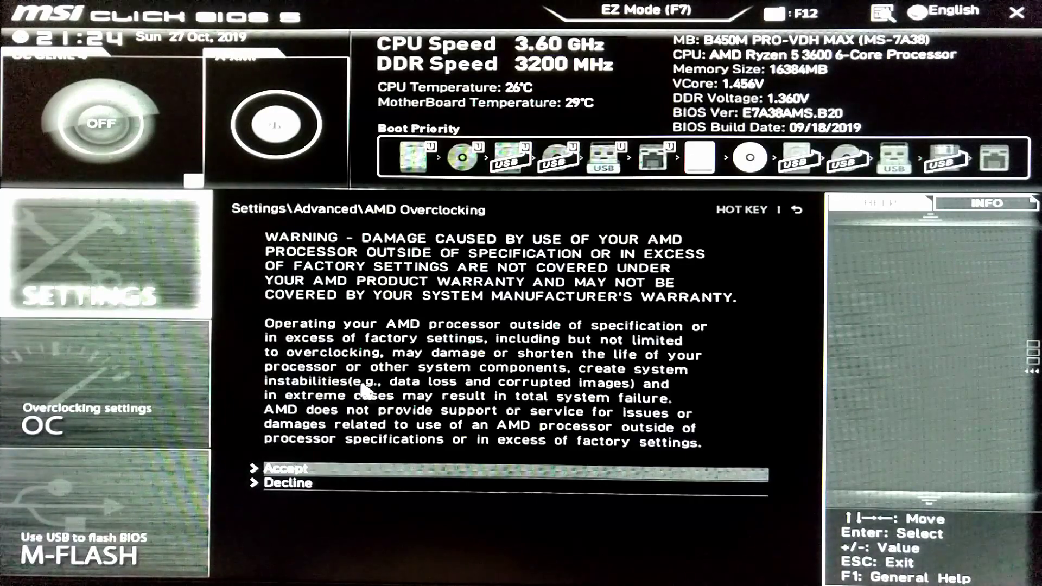
pyautogui.click(317, 471)
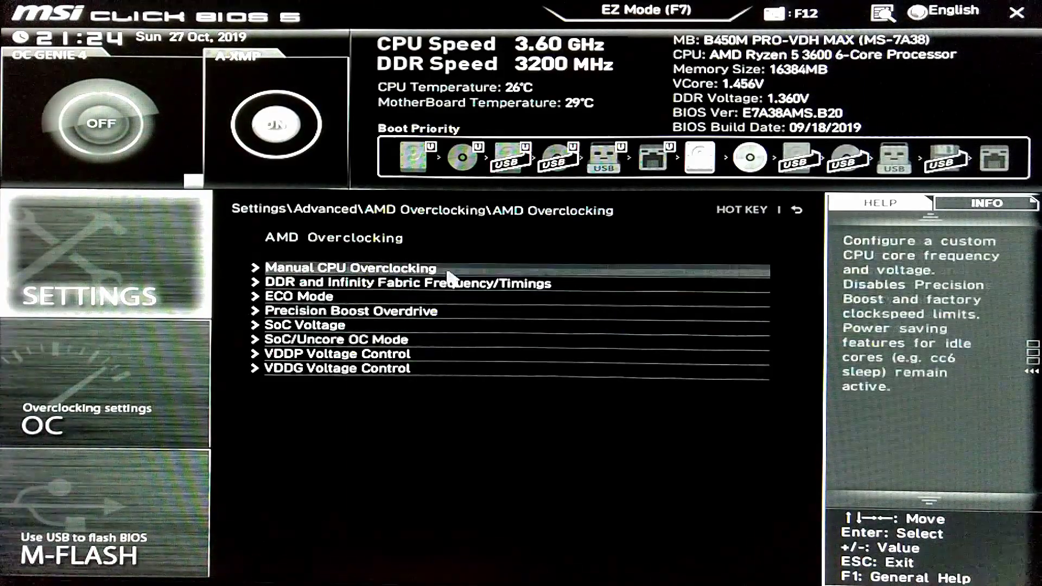
# Look into Manual CPU Overclocking and CPU Core Count Control, then return to the submenu list.
pyautogui.click(428, 268)
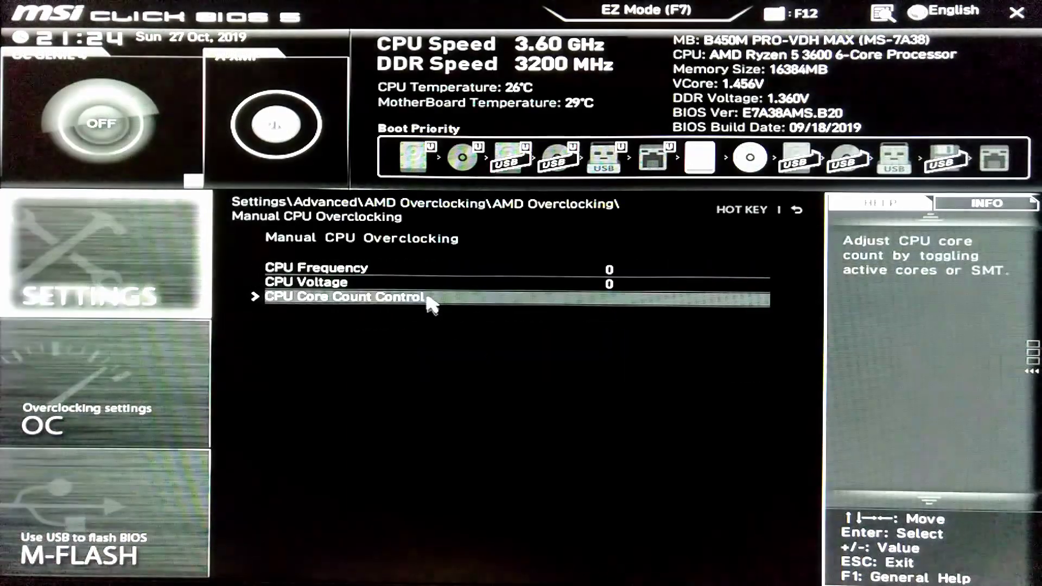
pyautogui.click(426, 298)
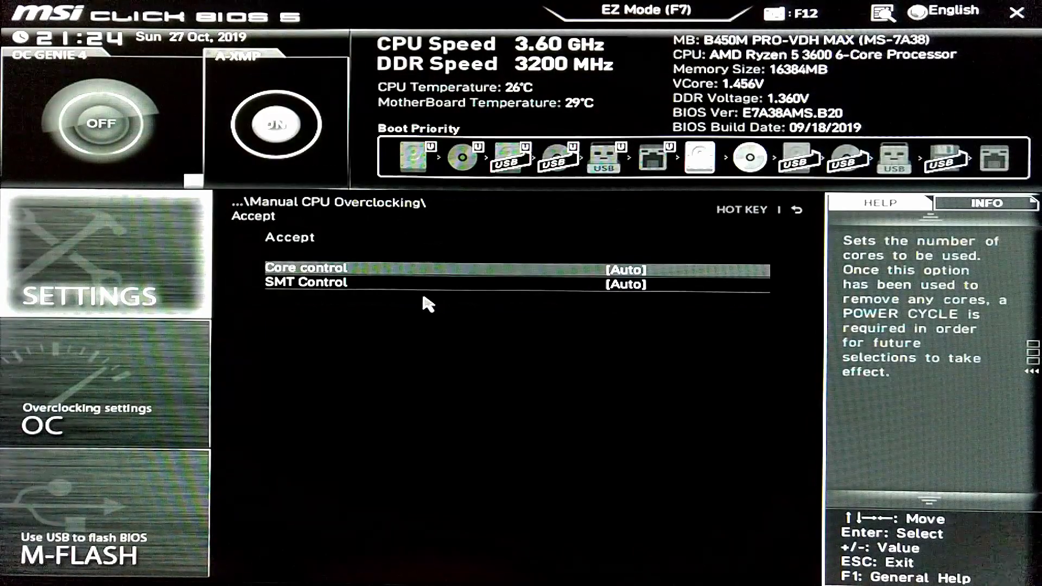
pyautogui.click(796, 213)
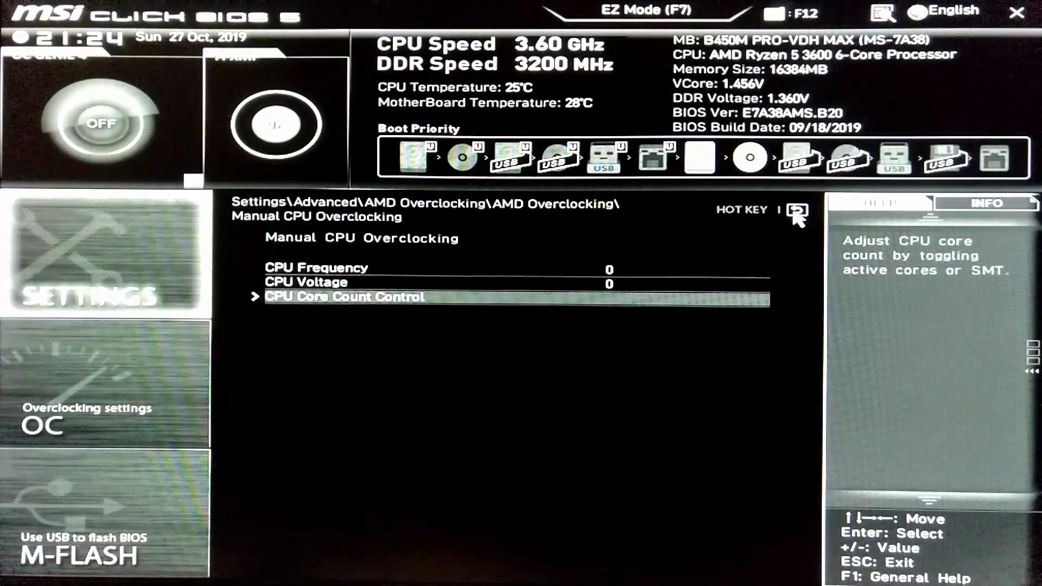
pyautogui.click(795, 212)
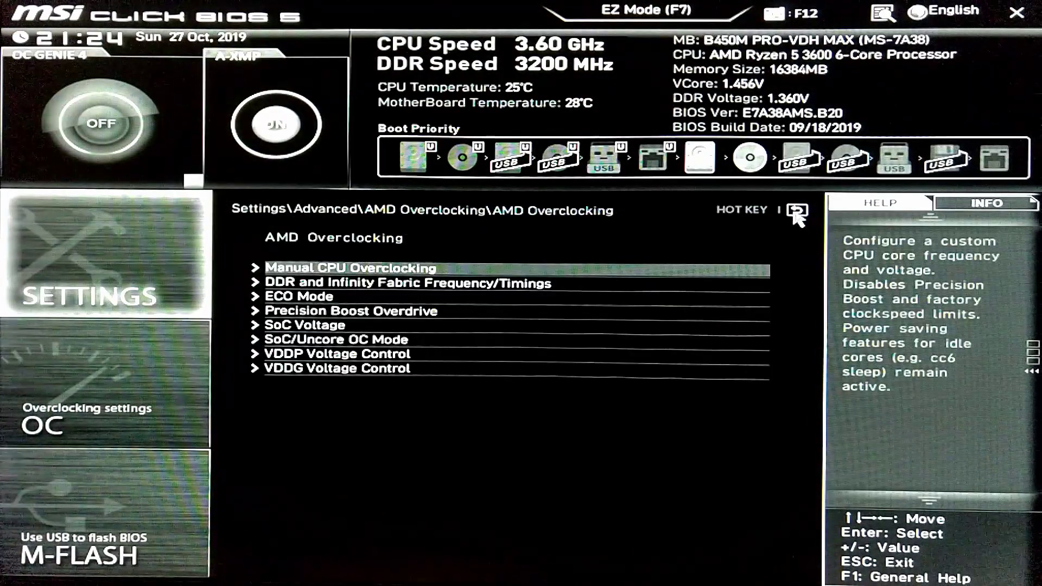
# Open DDR and Infinity Fabric Frequency/Timings and review the DRAM Timing Configuration list.
pyautogui.click(541, 290)
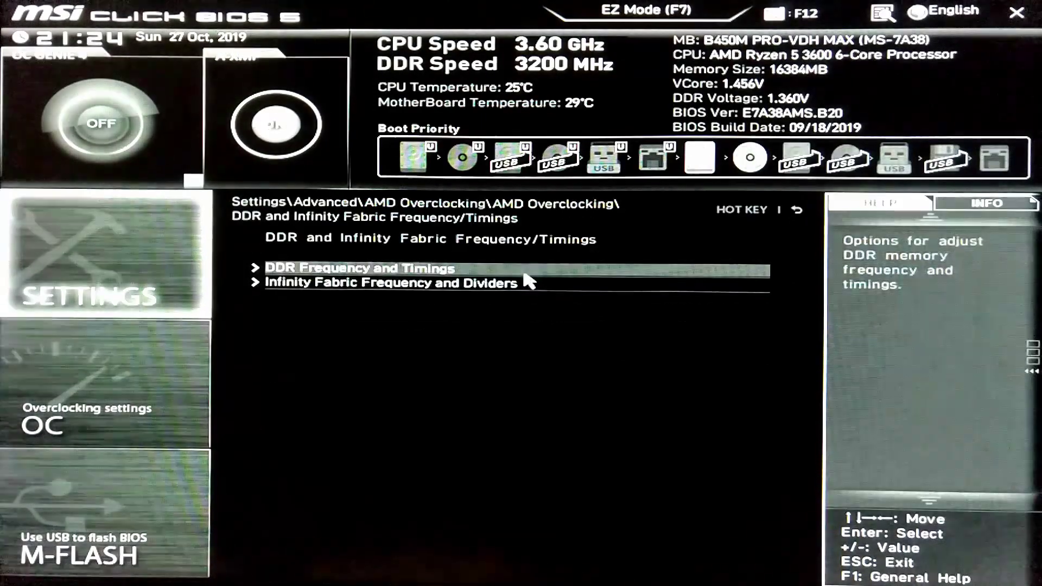
pyautogui.click(519, 275)
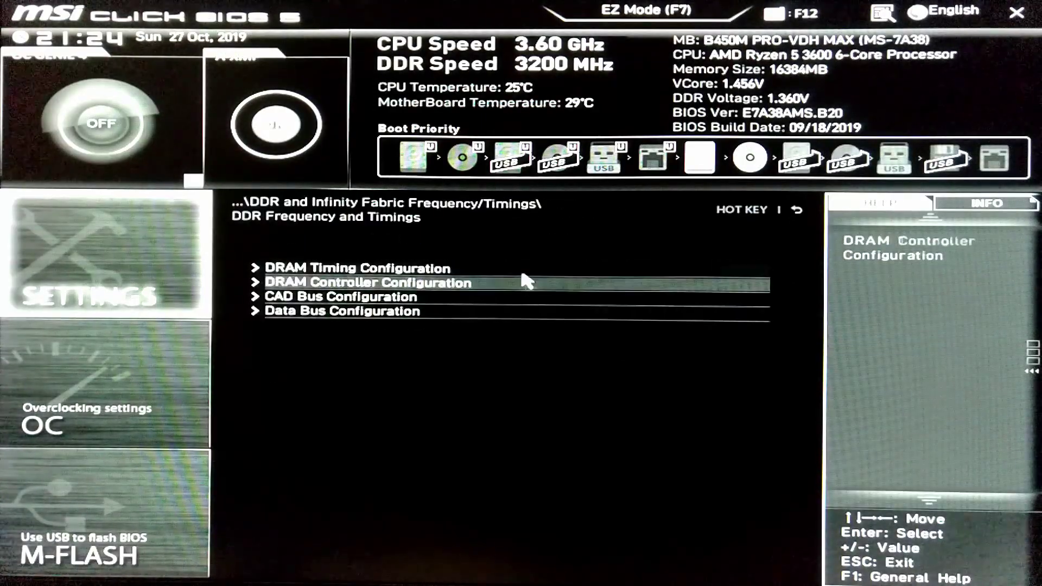
pyautogui.click(524, 273)
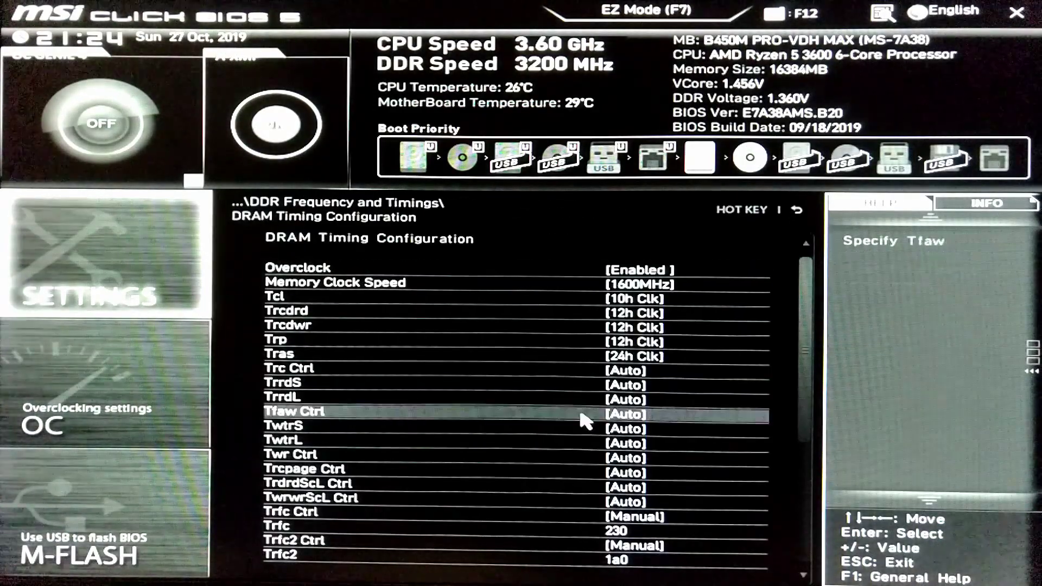
pyautogui.click(795, 212)
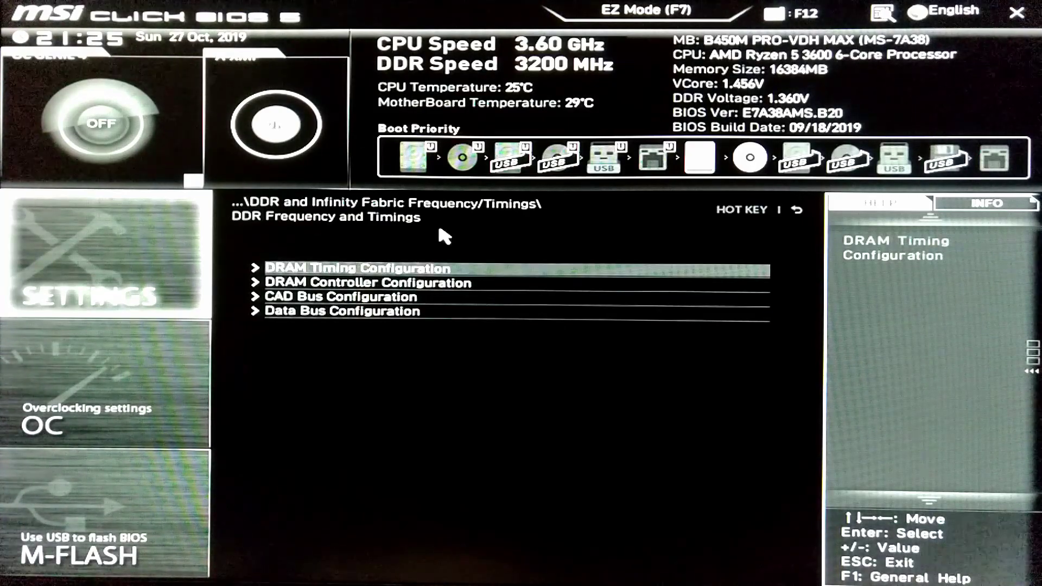
# Inspect the DRAM Controller, CAD Bus and Data Bus configuration pages without changes.
pyautogui.click(579, 291)
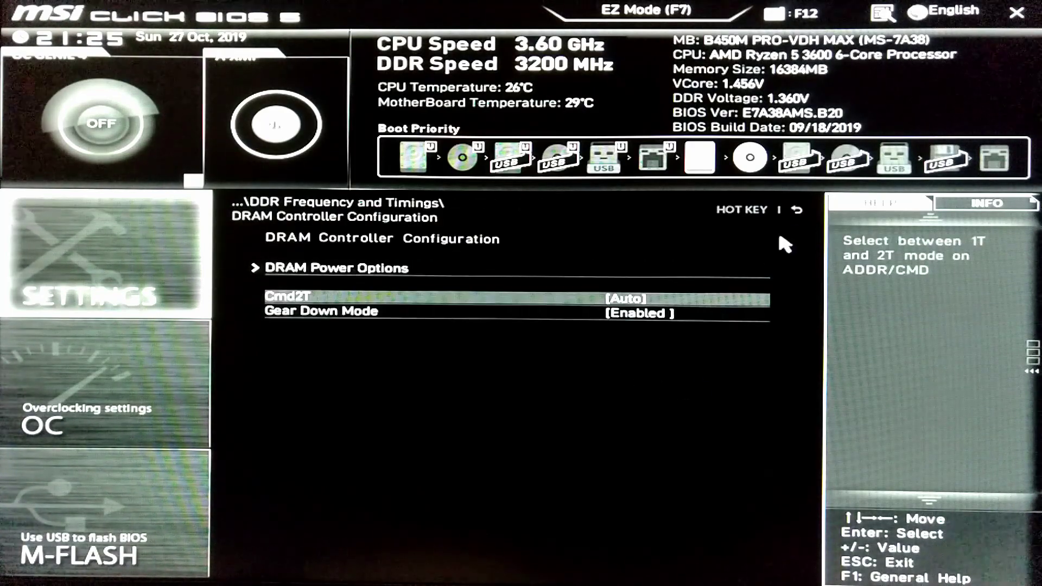
pyautogui.click(796, 210)
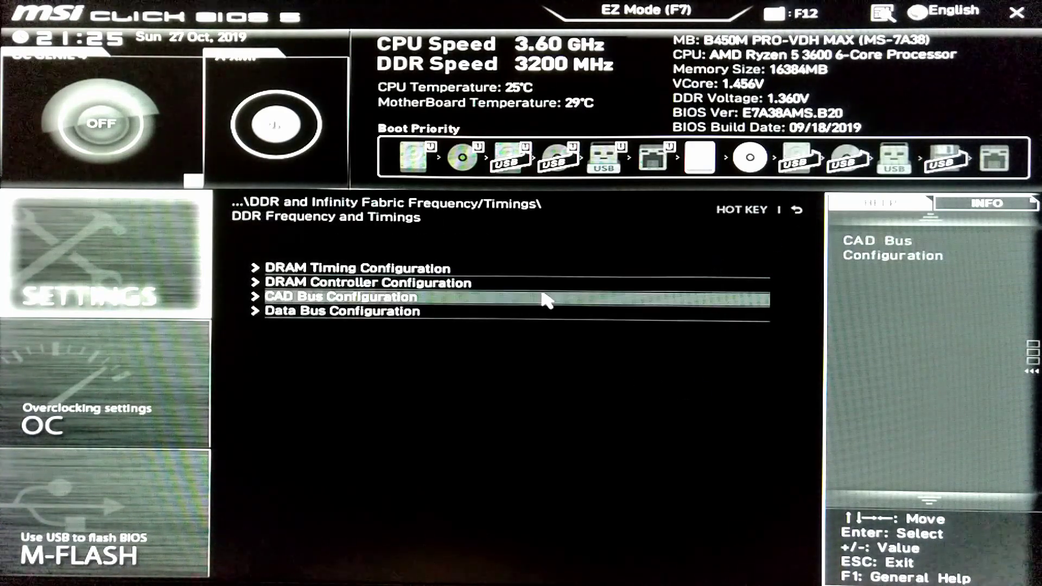
pyautogui.click(545, 297)
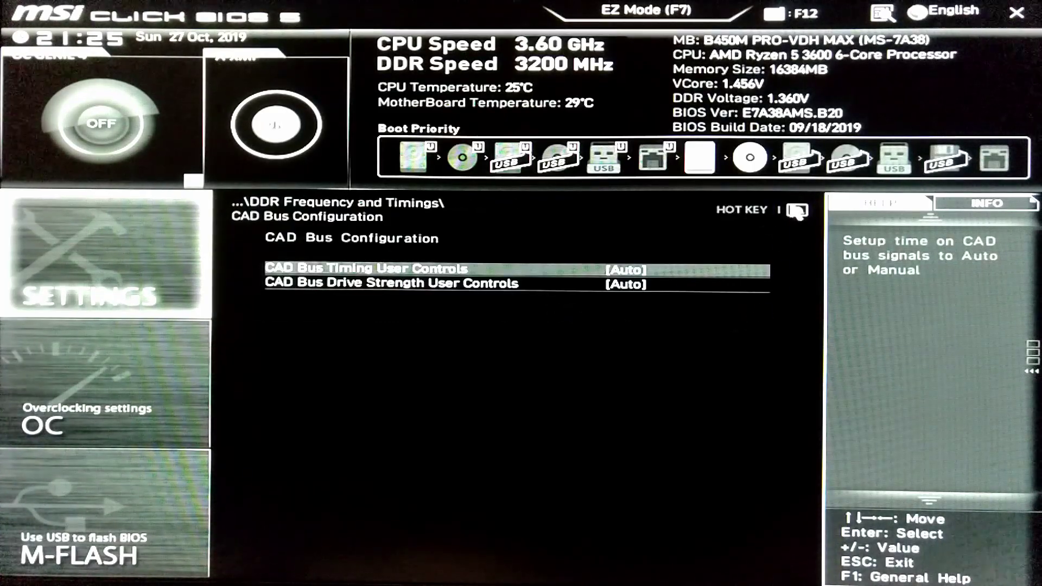
pyautogui.click(796, 210)
pyautogui.click(703, 311)
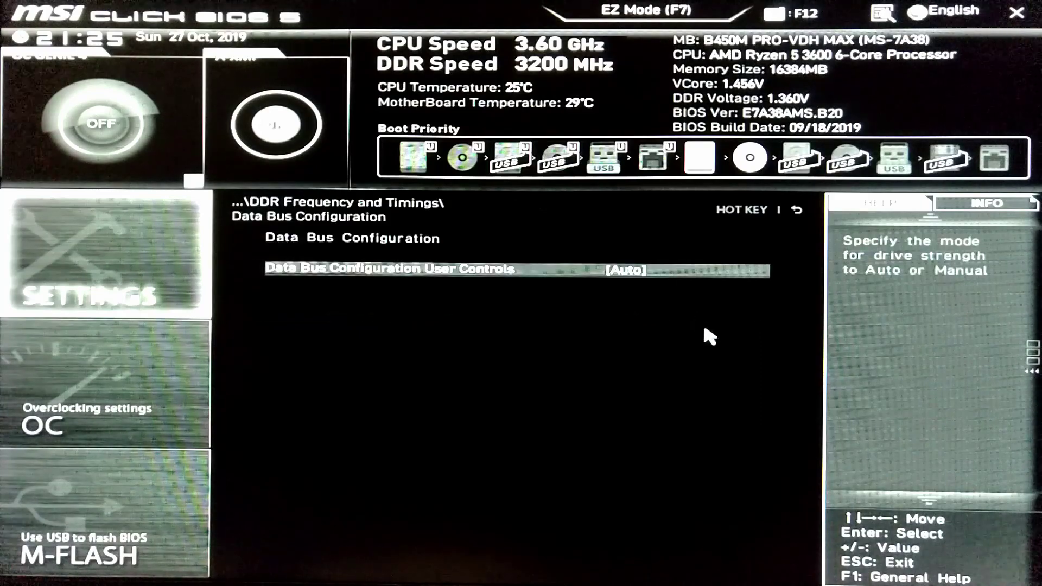
pyautogui.click(795, 210)
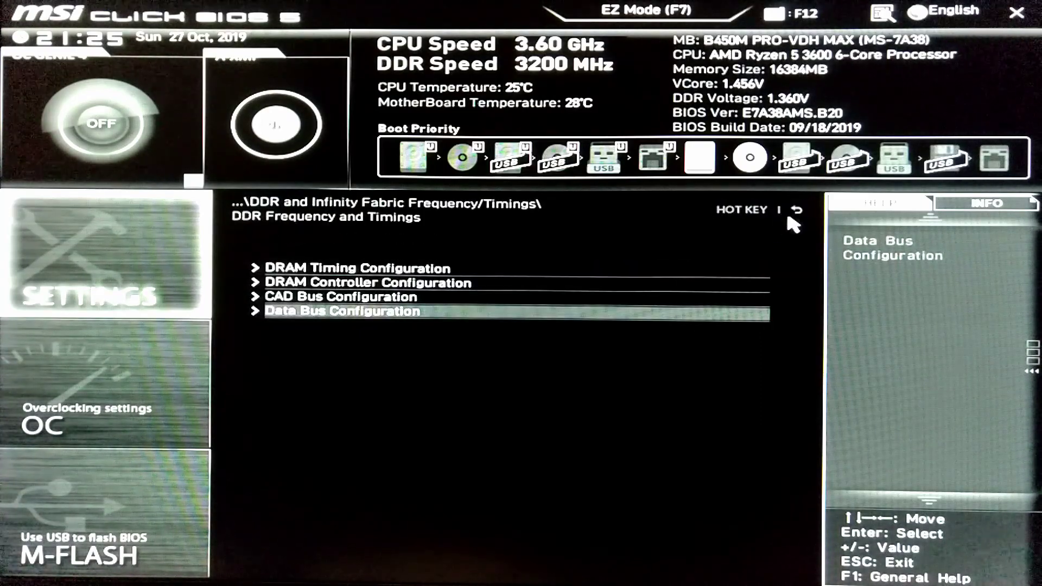
# Check that Infinity Fabric Frequency and Dividers is set to Auto.
pyautogui.click(796, 213)
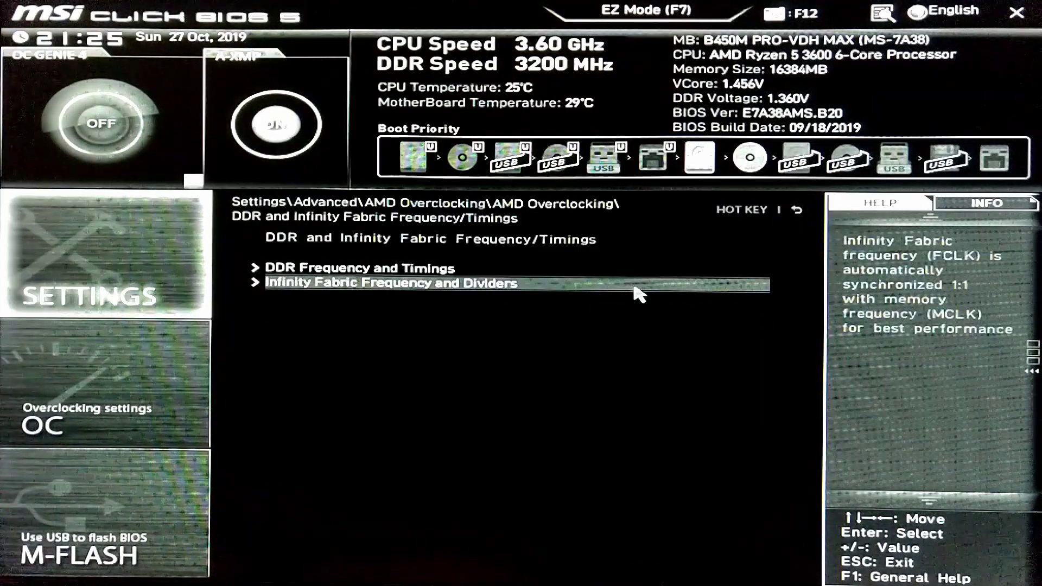
pyautogui.click(636, 286)
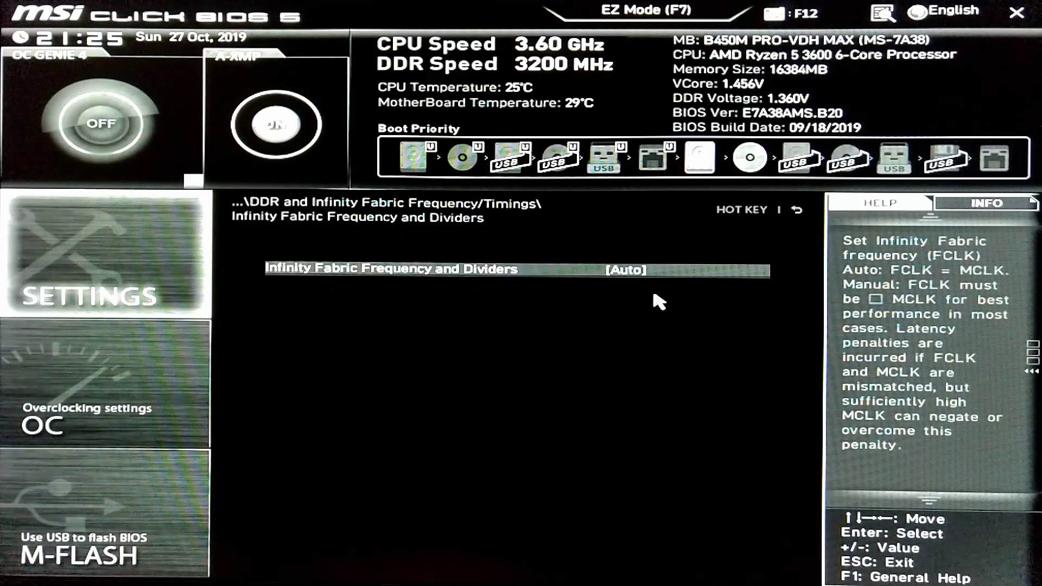
pyautogui.click(795, 212)
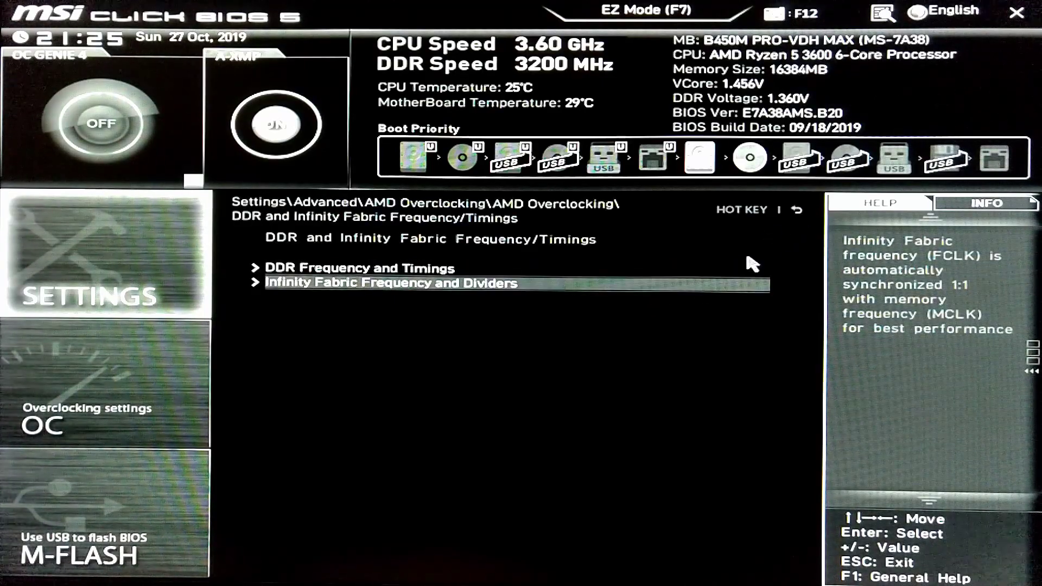
# Review the ECO Mode choices, leaving ECO Mode Disabled.
pyautogui.click(796, 210)
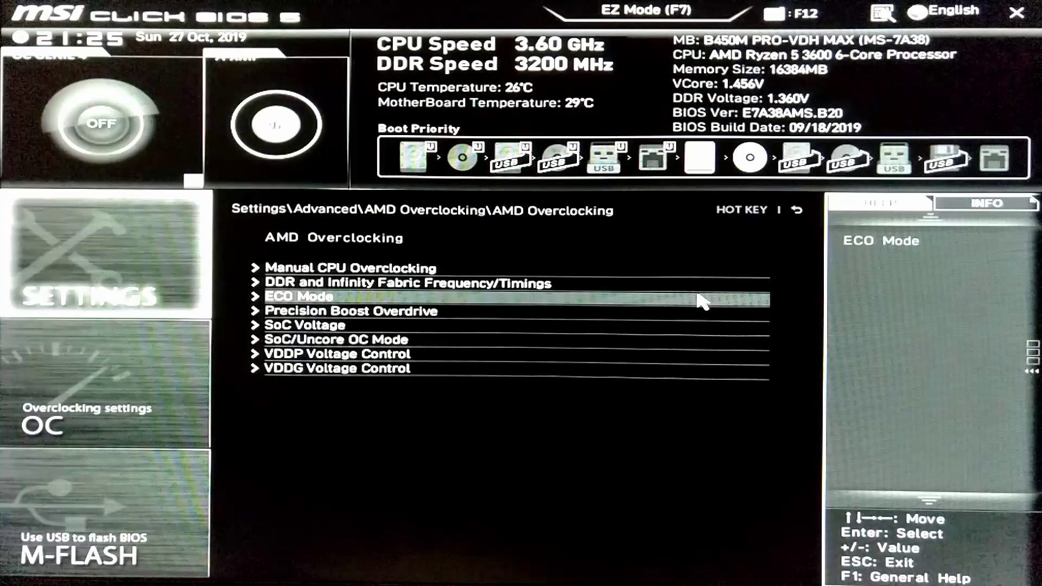
pyautogui.click(700, 297)
pyautogui.click(662, 272)
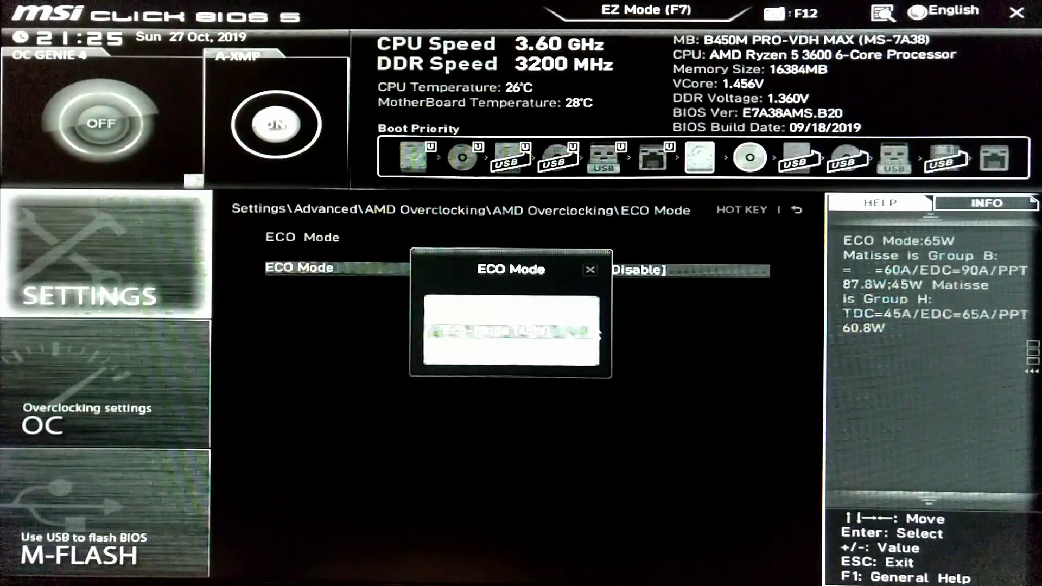
pyautogui.click(590, 270)
pyautogui.click(788, 212)
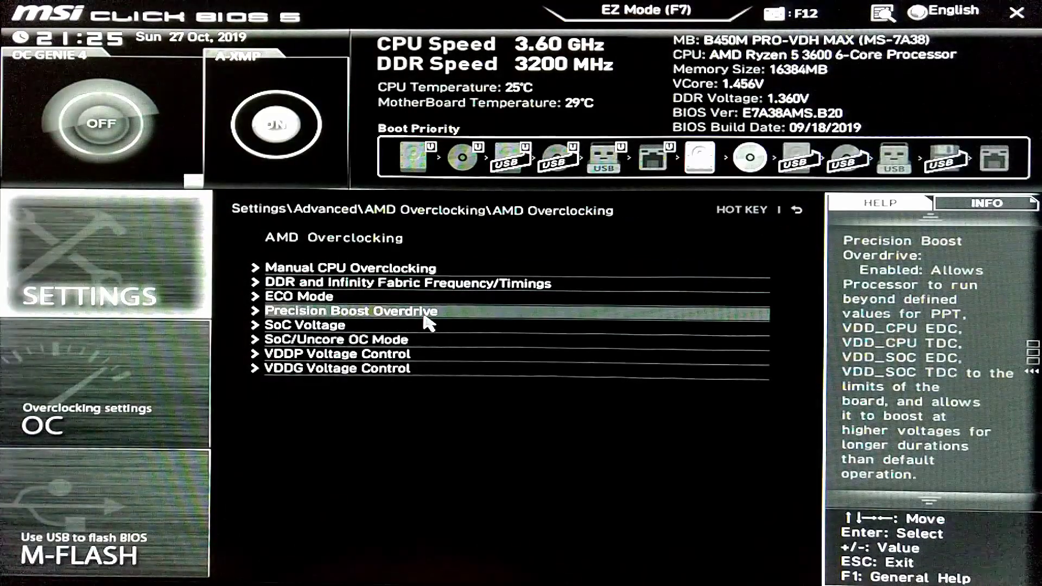
# Try Precision Boost Overdrive at Advanced, check PBO Limits stays Auto, then set PBO back to Auto.
pyautogui.click(426, 312)
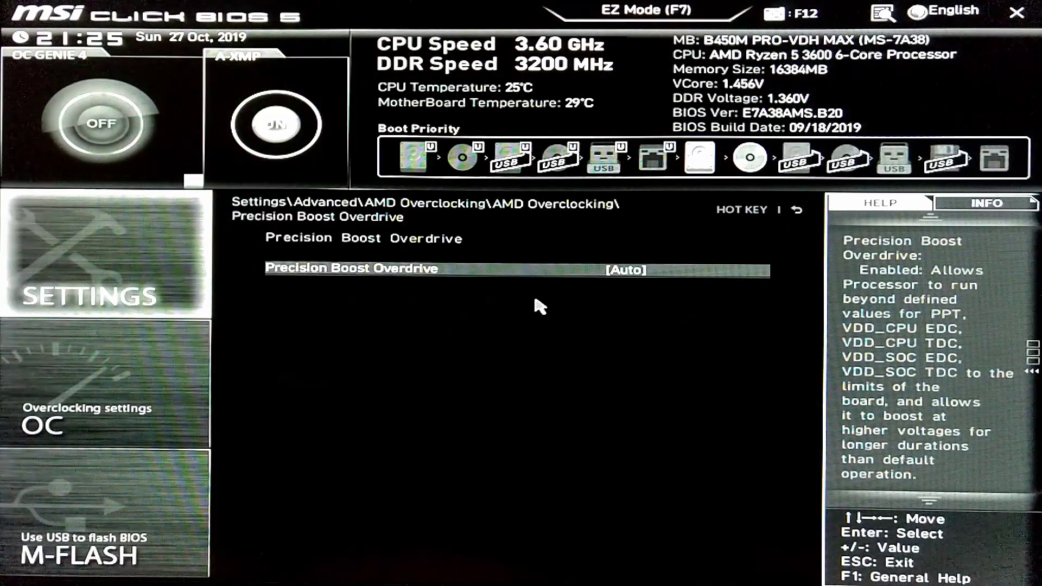
pyautogui.click(643, 278)
pyautogui.click(413, 365)
pyautogui.press('Down')
pyautogui.press('Return')
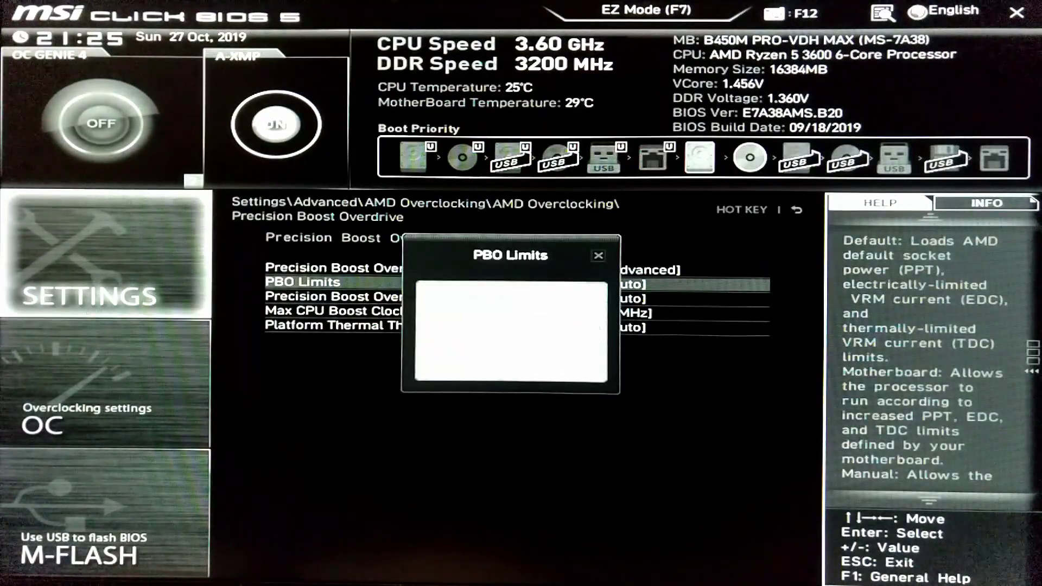
pyautogui.click(599, 256)
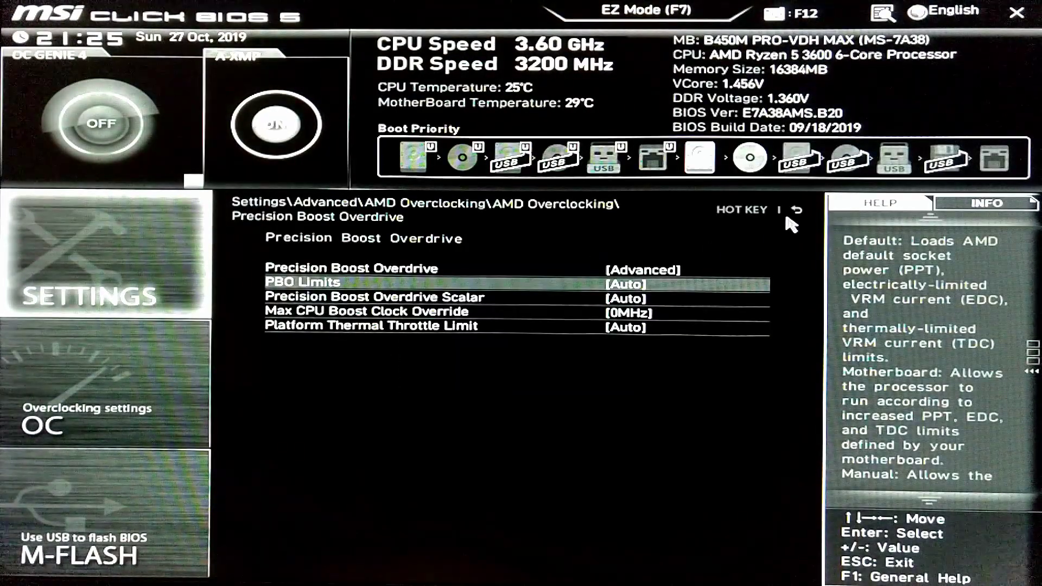
pyautogui.click(642, 278)
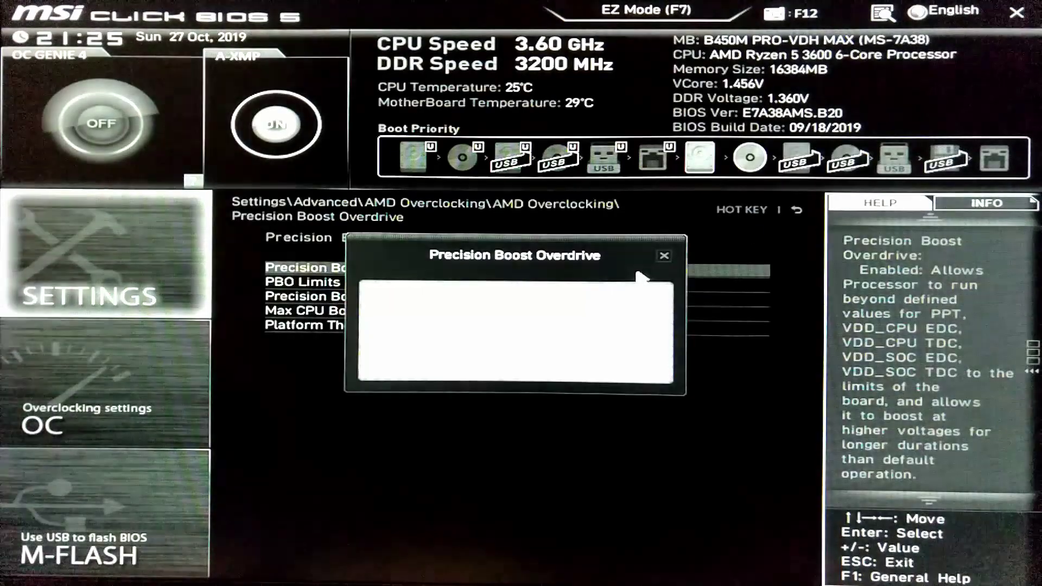
pyautogui.click(438, 298)
pyautogui.click(797, 210)
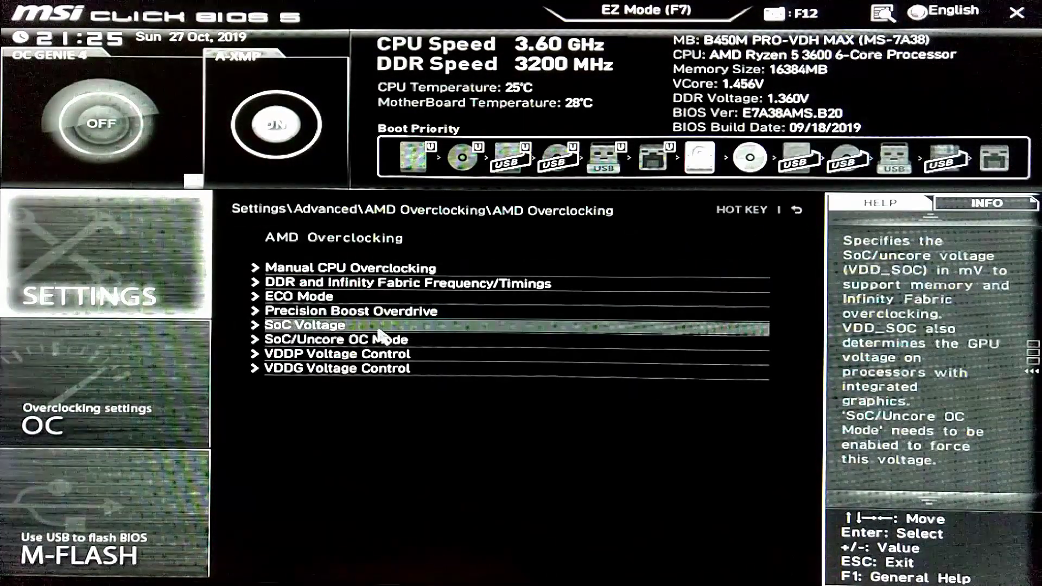
# Review SoC Voltage, SoC/Uncore OC Mode (Enabled) and VDDP Voltage Control without changes.
pyautogui.click(380, 340)
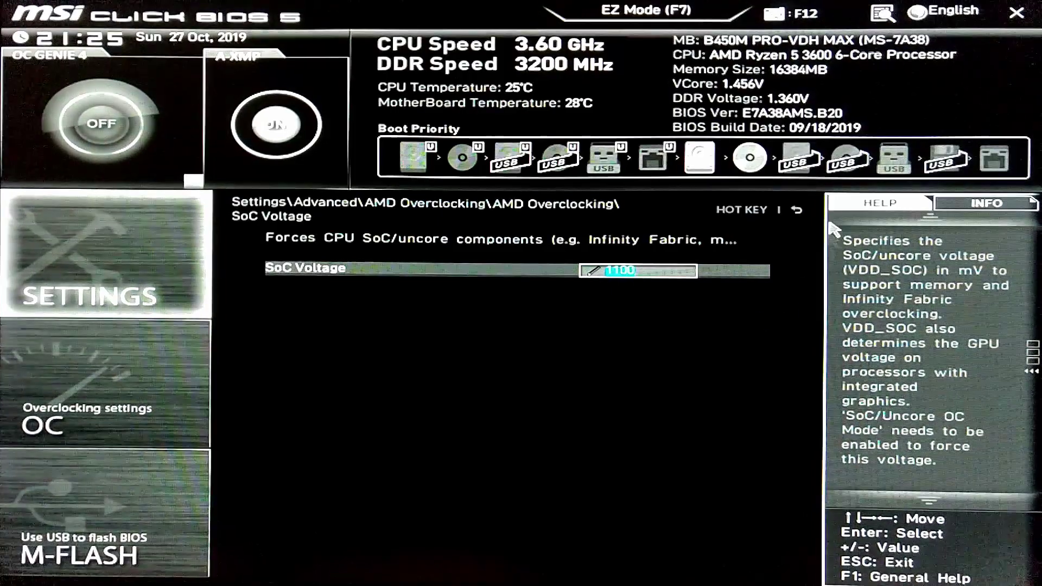
pyautogui.click(796, 210)
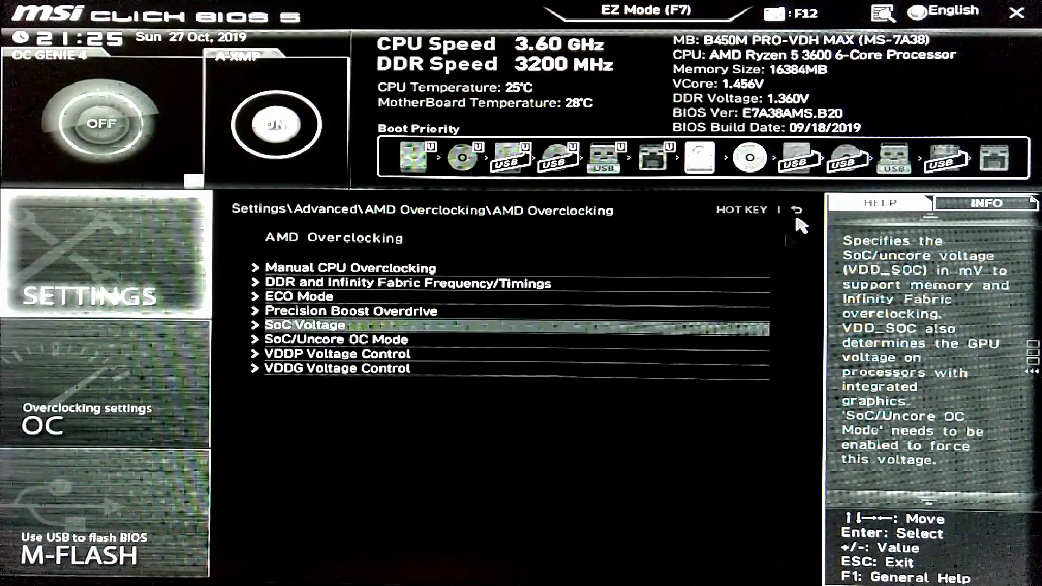
pyautogui.click(644, 341)
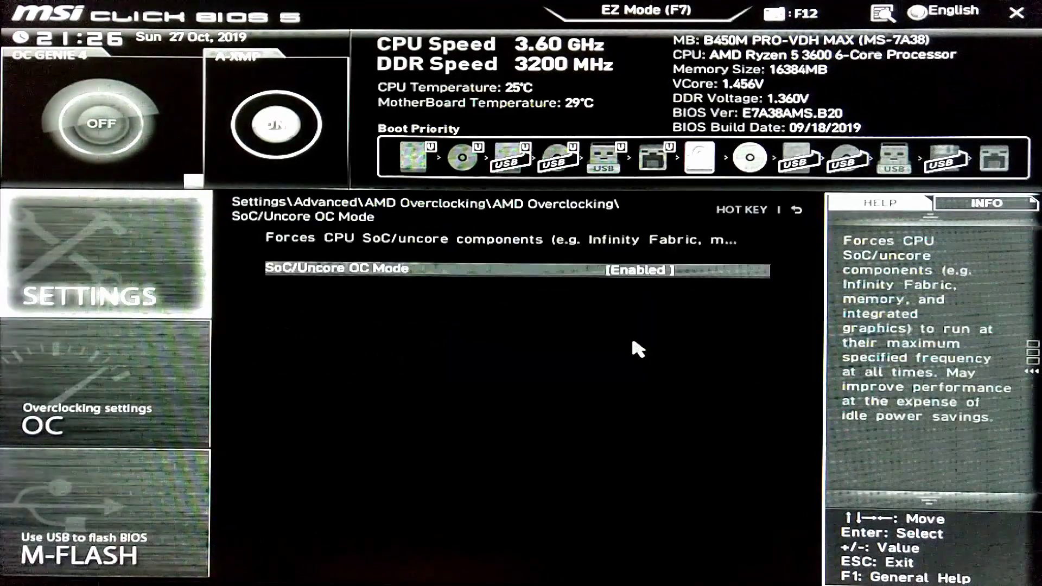
pyautogui.click(798, 213)
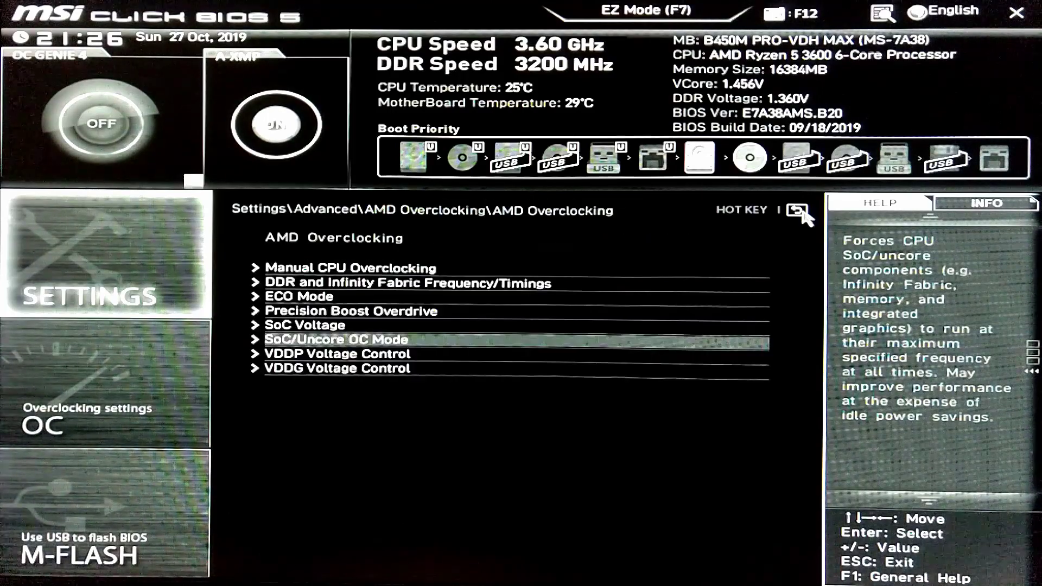
pyautogui.click(419, 353)
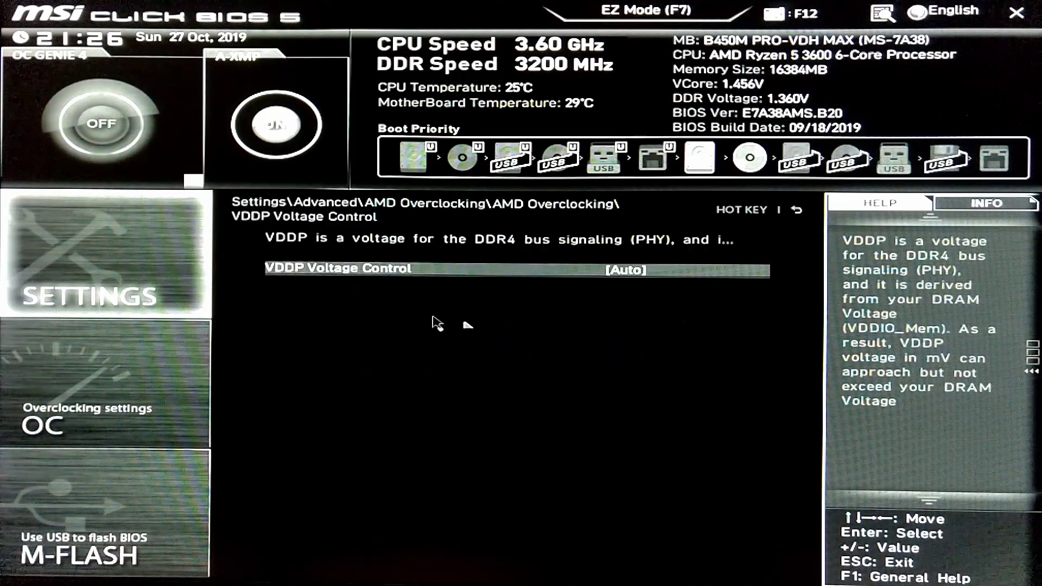
pyautogui.click(797, 211)
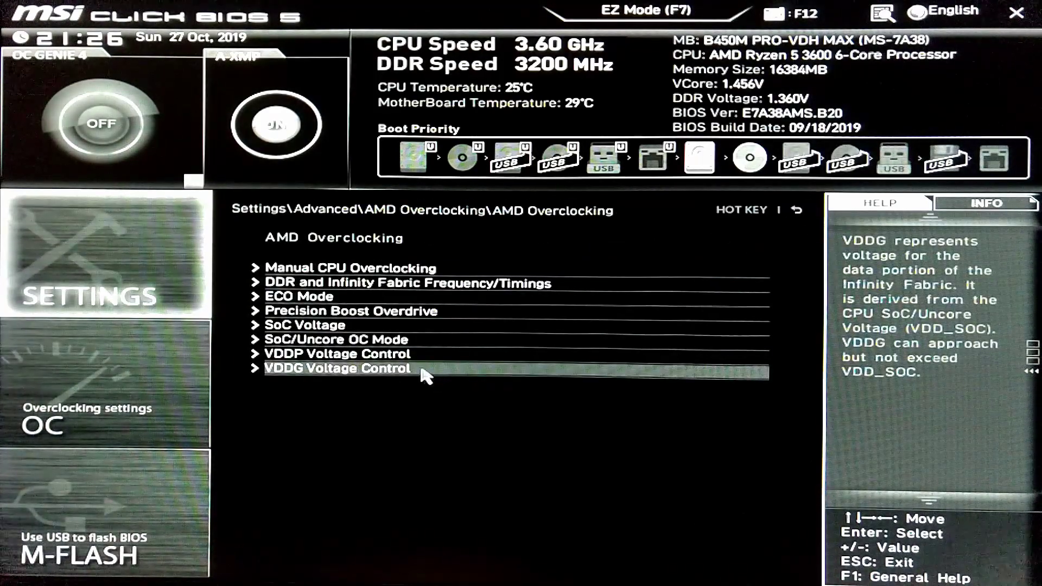
# Open VDDG Voltage Control and inspect its Manual 1100 value, leaving it unchanged.
pyautogui.click(428, 369)
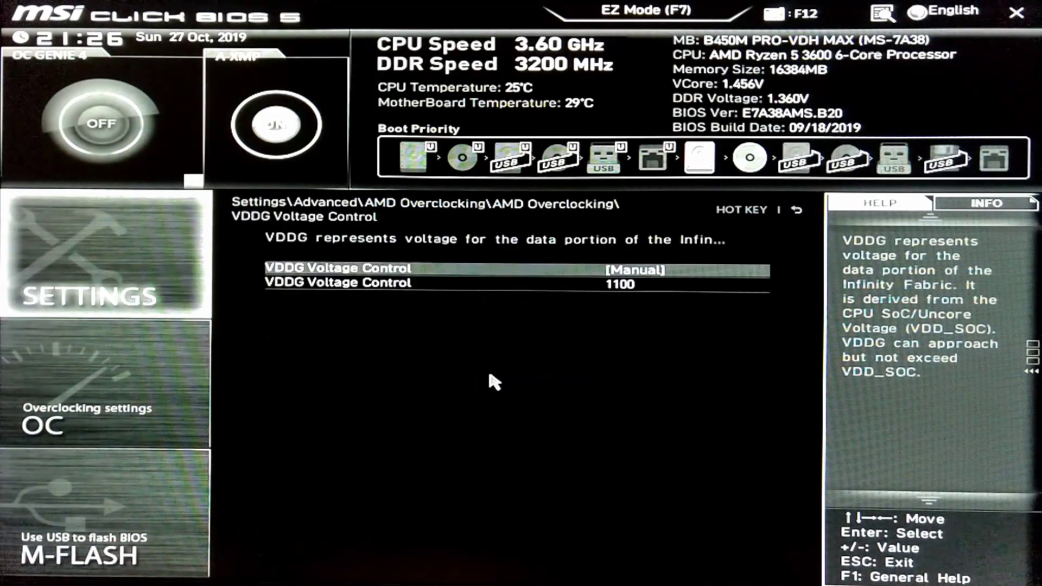
pyautogui.click(631, 287)
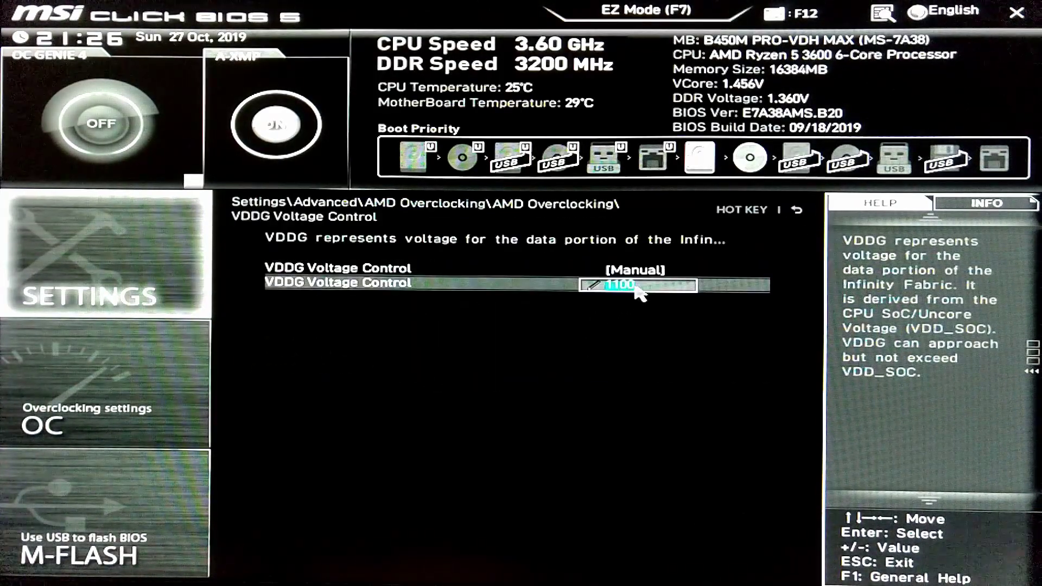
pyautogui.press('Up')
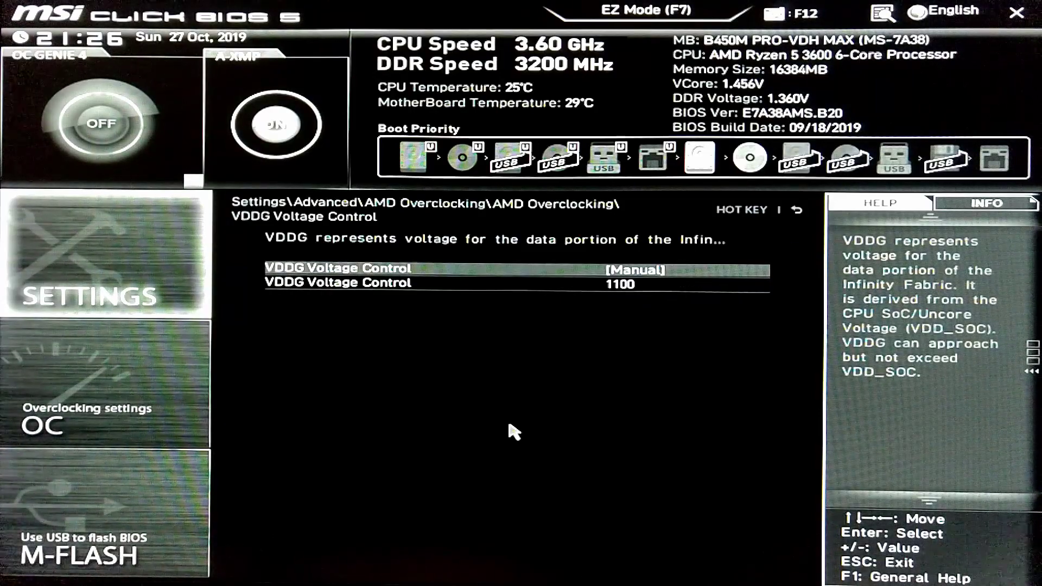